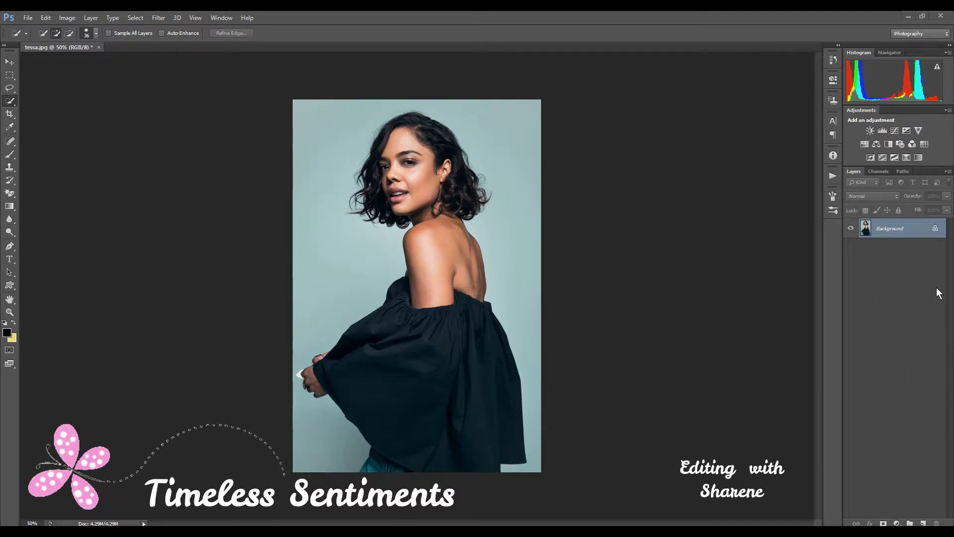
# Duplicate the Background layer as "Background copy" in the tessa.jpg document.
pyautogui.click(899, 230)
pyautogui.rightClick(898, 229)
pyautogui.click(862, 251)
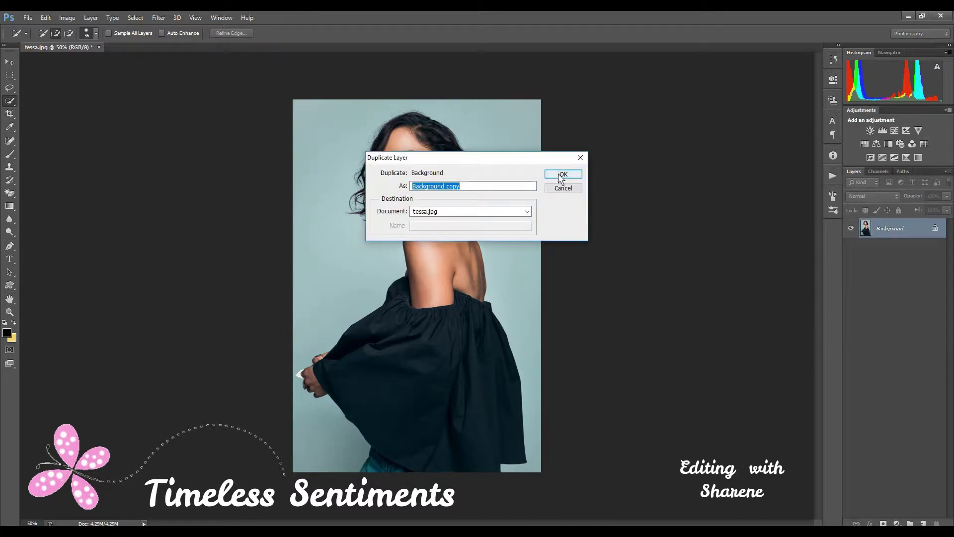
pyautogui.click(563, 177)
pyautogui.click(851, 229)
pyautogui.click(850, 229)
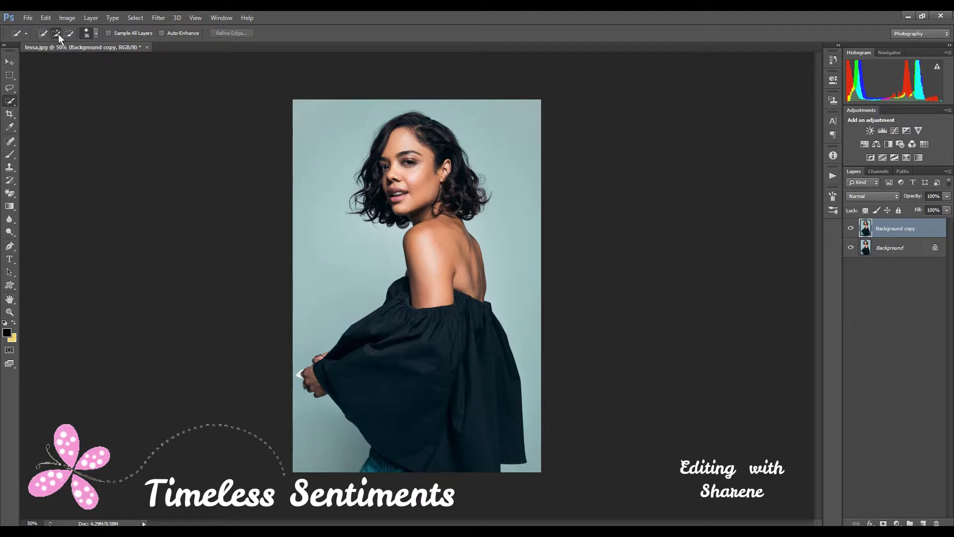
# Select the woman's hair, body and dress with the Quick Selection tool, starting from a new selection.
pyautogui.click(42, 33)
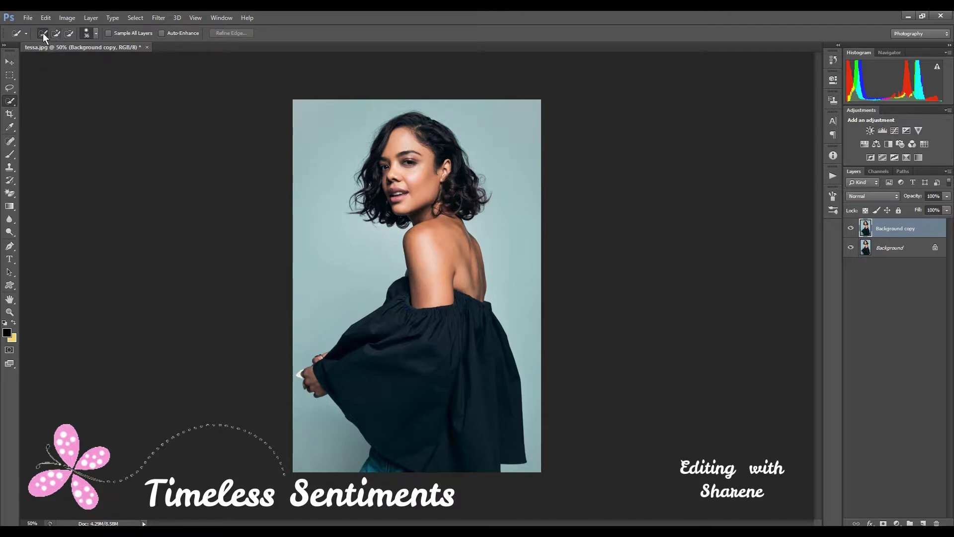
pyautogui.click(68, 34)
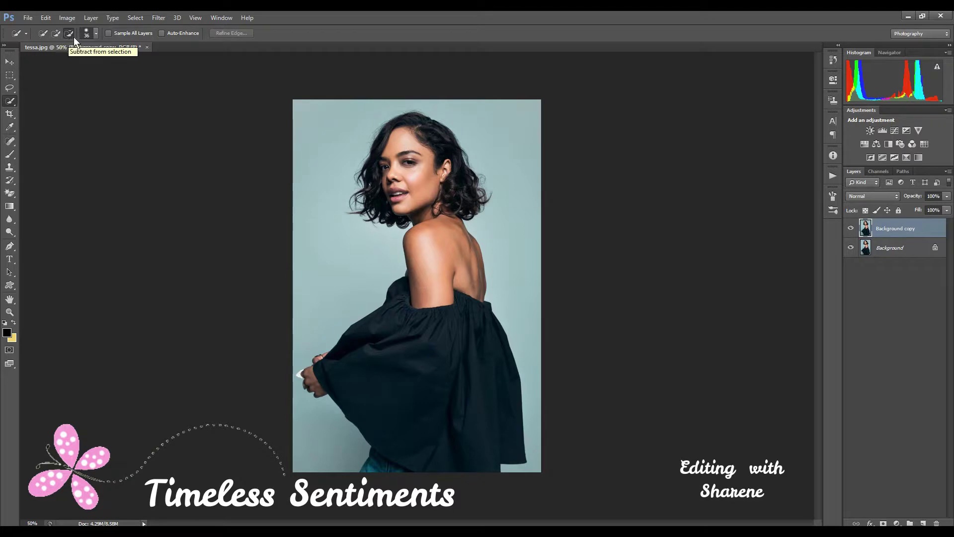
pyautogui.click(42, 35)
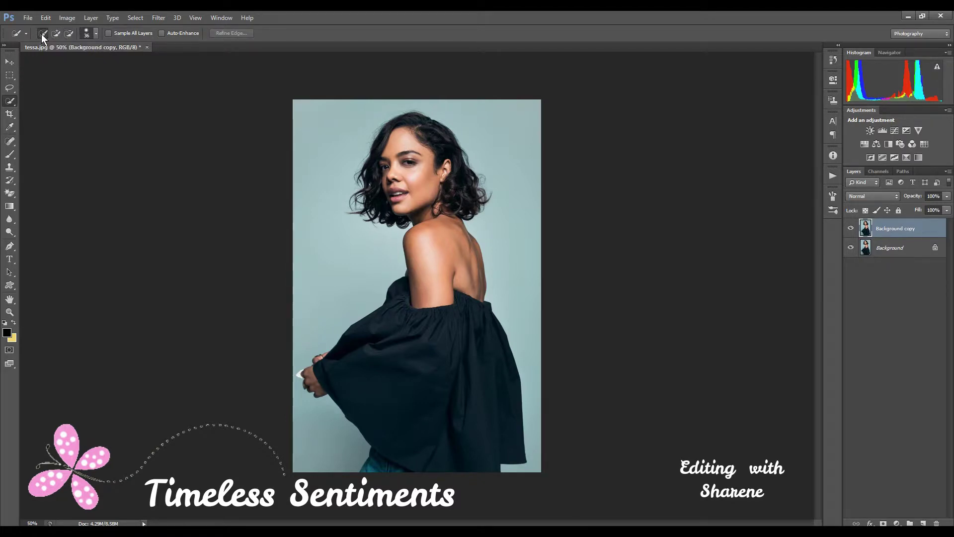
pyautogui.click(96, 36)
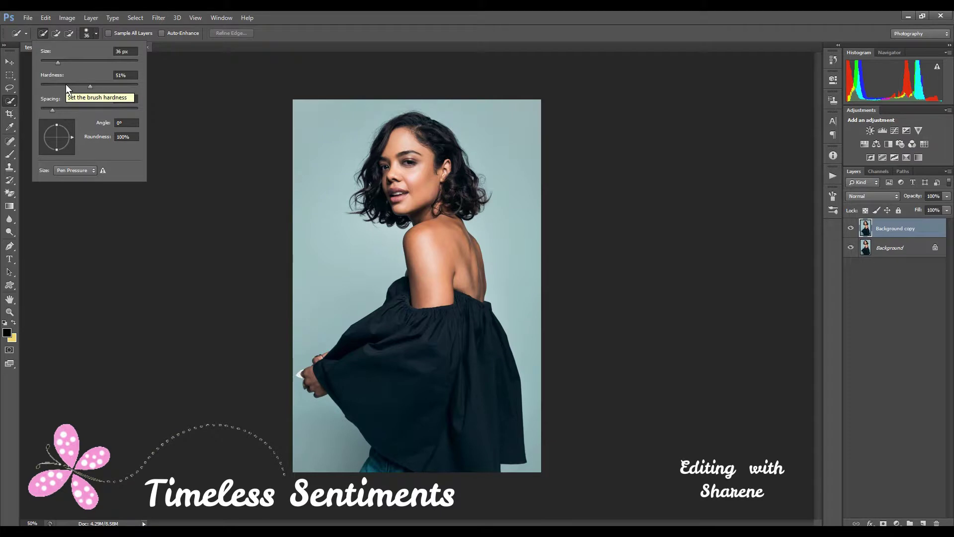
pyautogui.click(166, 70)
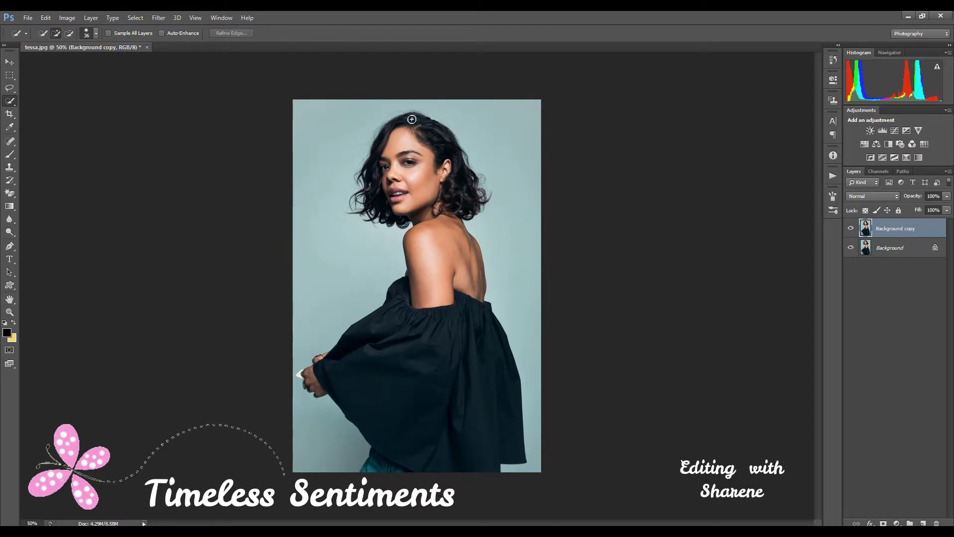
pyautogui.moveTo(412, 117)
pyautogui.mouseDown()
pyautogui.moveTo(453, 171)
pyautogui.moveTo(461, 204)
pyautogui.moveTo(399, 124)
pyautogui.moveTo(373, 187)
pyautogui.mouseUp()
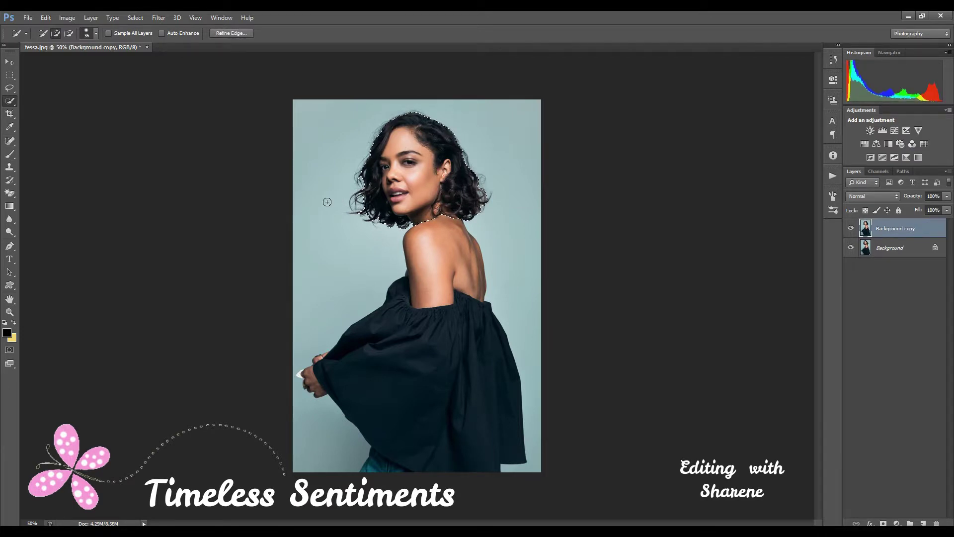
pyautogui.moveTo(435, 227)
pyautogui.mouseDown()
pyautogui.moveTo(450, 295)
pyautogui.moveTo(507, 422)
pyautogui.moveTo(456, 449)
pyautogui.moveTo(324, 396)
pyautogui.moveTo(391, 416)
pyautogui.mouseUp()
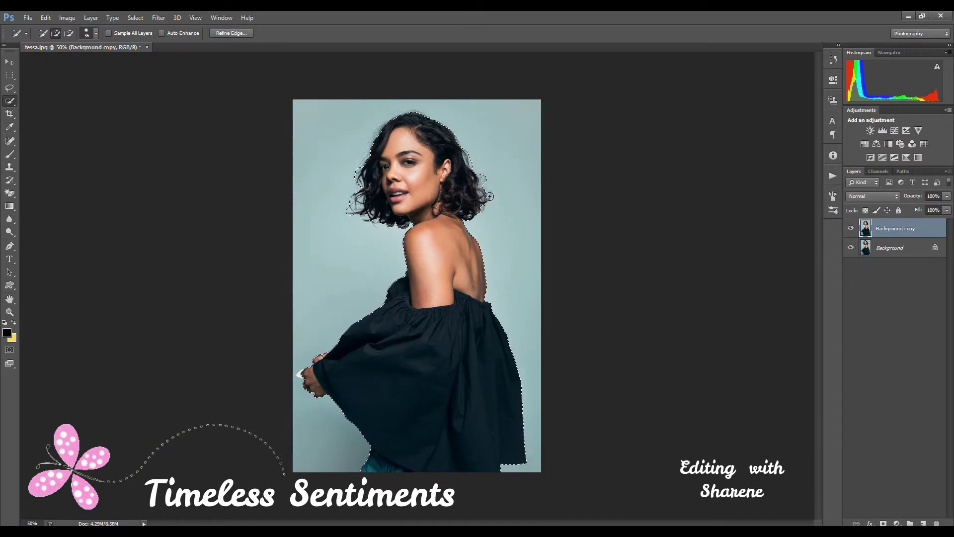
# Extend the selection into the surrounding background, and subtract that background so only the woman is selected.
pyautogui.hotkey('ctrl', 'shift', 'i')
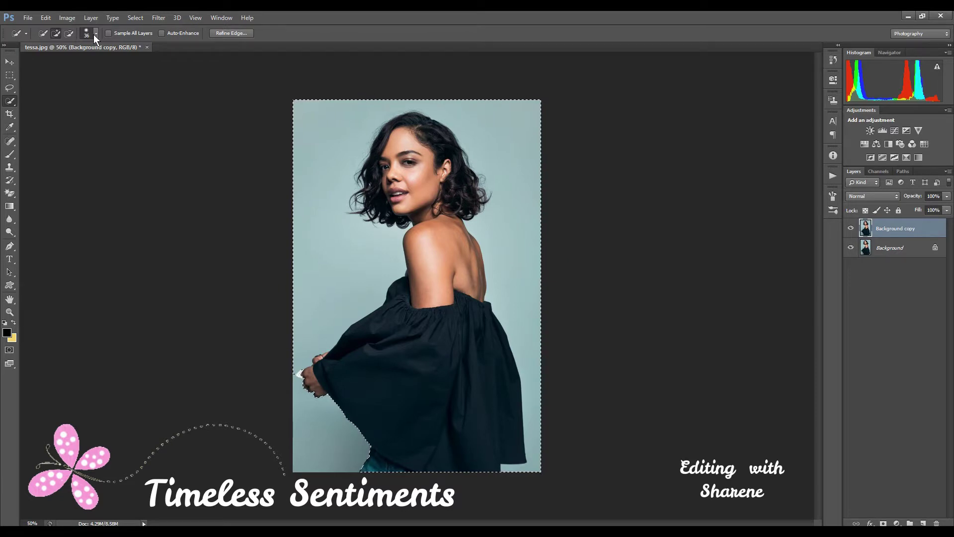
pyautogui.click(69, 34)
pyautogui.click(504, 107)
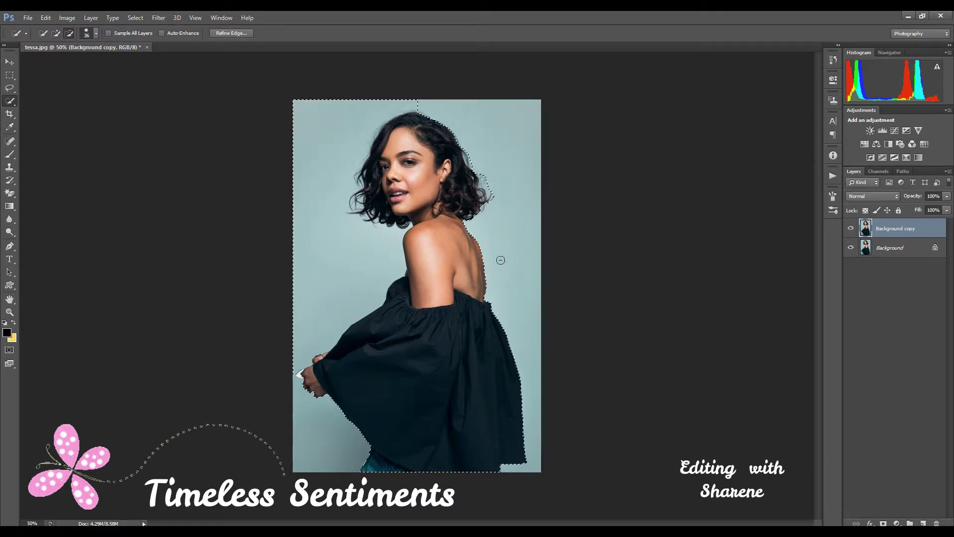
pyautogui.moveTo(373, 94)
pyautogui.mouseDown()
pyautogui.moveTo(308, 209)
pyautogui.moveTo(305, 298)
pyautogui.mouseUp()
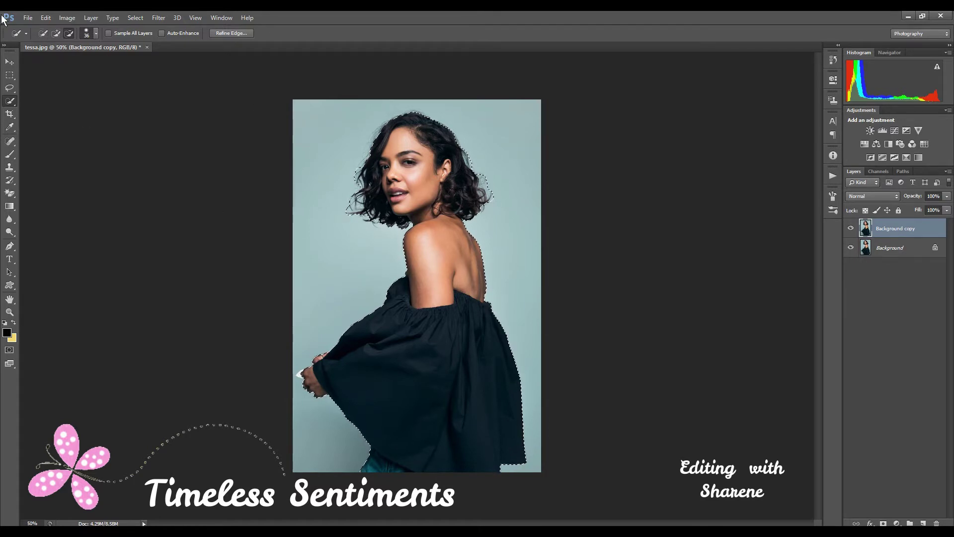
# Open Refine Edge for the selection and enable Smart Radius with a radius of 1.9 px.
pyautogui.click(66, 33)
pyautogui.click(232, 33)
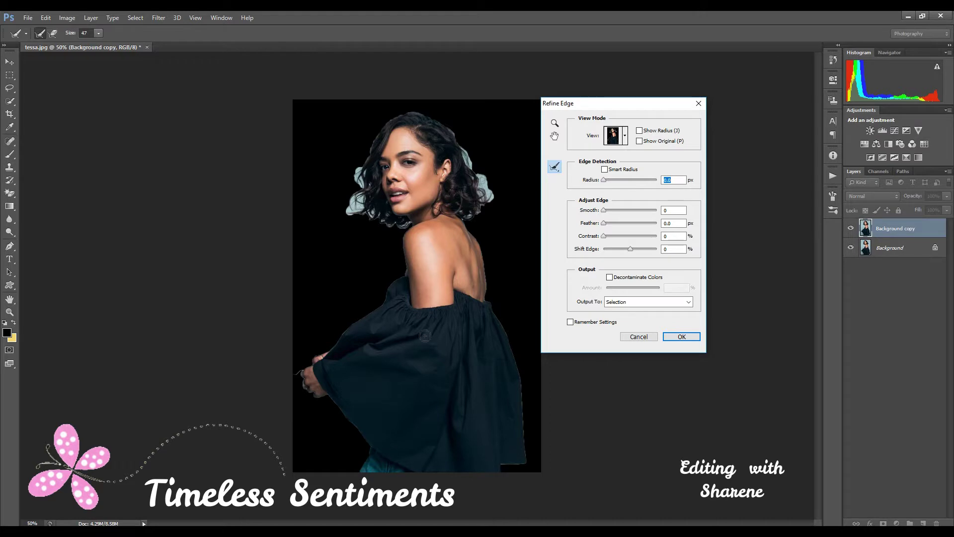
pyautogui.click(624, 140)
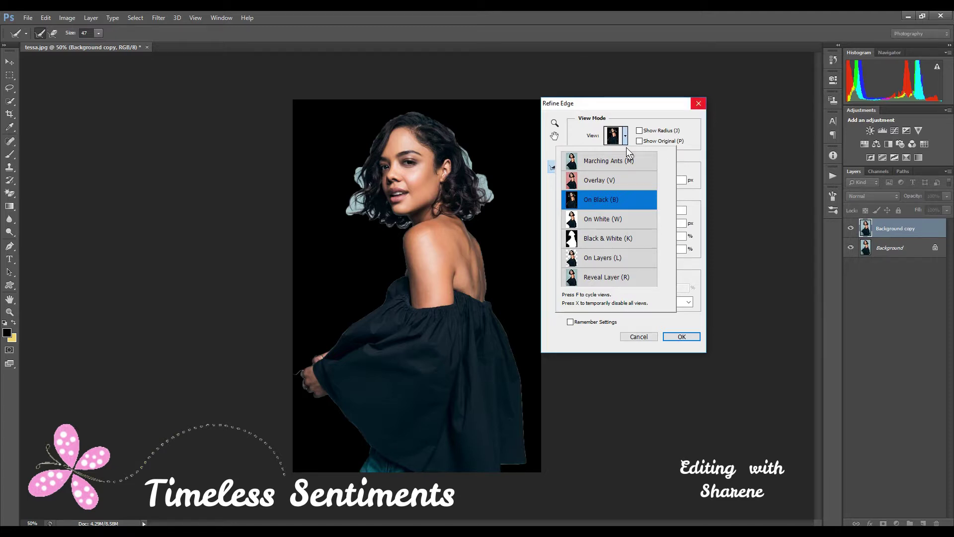
pyautogui.click(731, 172)
pyautogui.click(604, 170)
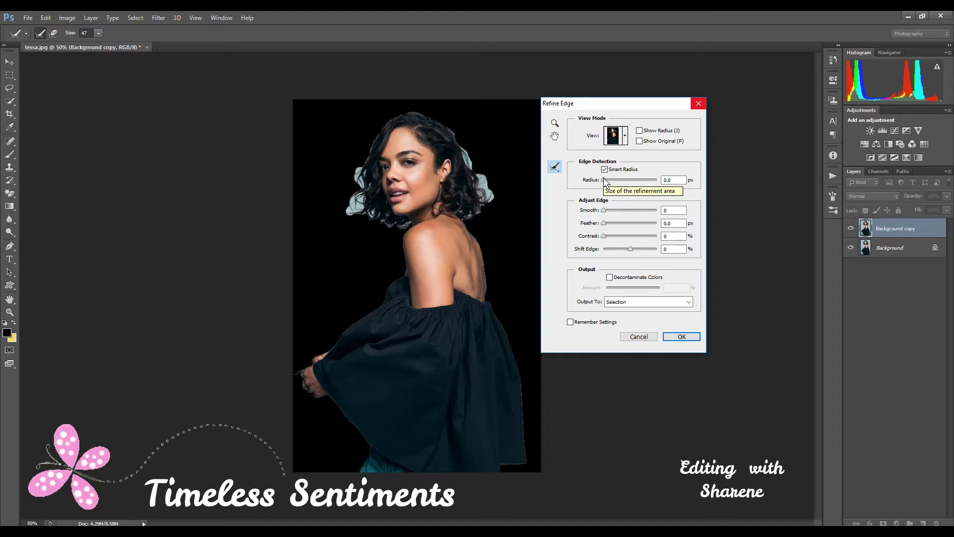
pyautogui.moveTo(605, 178); pyautogui.dragTo(607, 180)
pyautogui.click(609, 178)
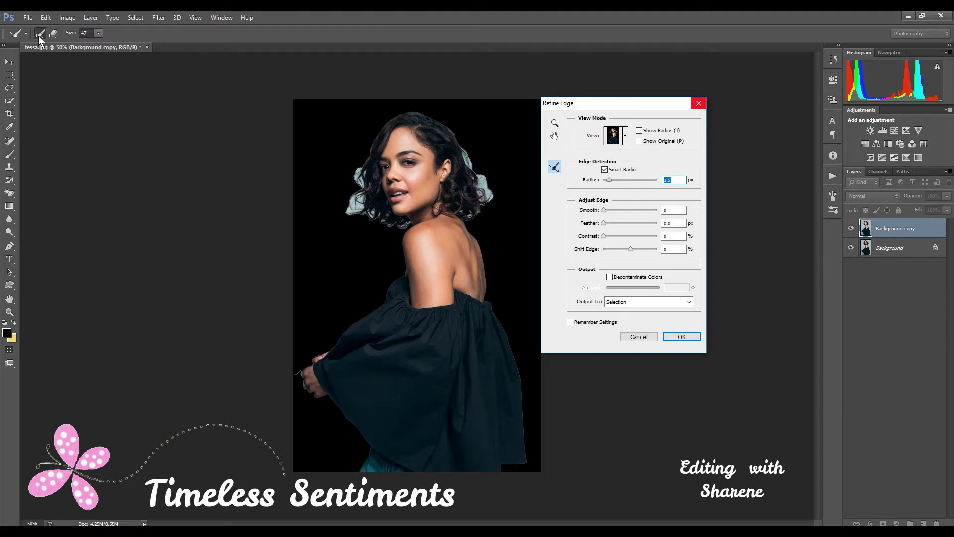
# Paint with the Refine Radius brush over the hair edges on both sides of the woman's head.
pyautogui.click(100, 33)
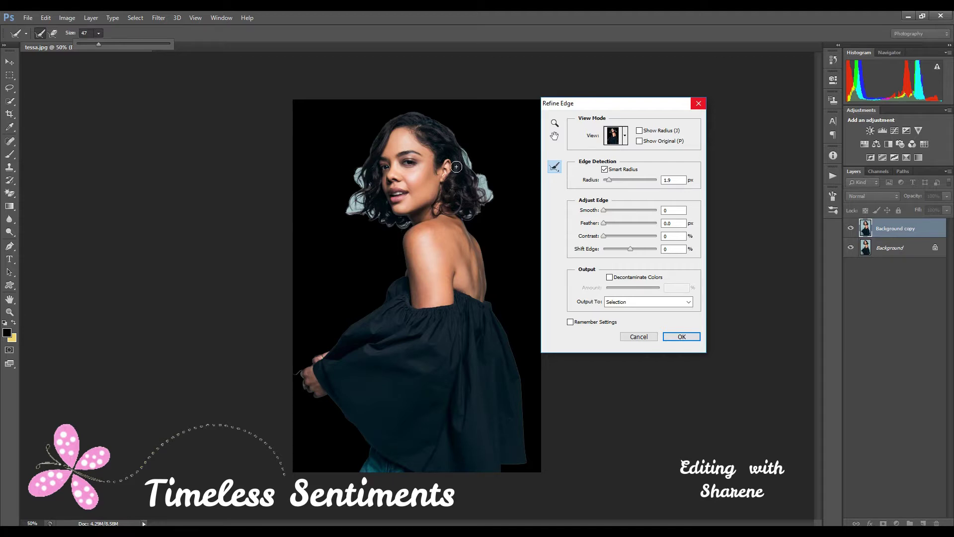
pyautogui.moveTo(442, 125)
pyautogui.mouseDown()
pyautogui.moveTo(471, 184)
pyautogui.moveTo(485, 169)
pyautogui.moveTo(486, 203)
pyautogui.moveTo(470, 223)
pyautogui.moveTo(463, 211)
pyautogui.moveTo(479, 209)
pyautogui.moveTo(454, 129)
pyautogui.mouseUp()
pyautogui.moveTo(475, 171)
pyautogui.mouseDown()
pyautogui.moveTo(481, 200)
pyautogui.moveTo(479, 162)
pyautogui.moveTo(479, 221)
pyautogui.moveTo(487, 207)
pyautogui.moveTo(464, 227)
pyautogui.mouseUp()
pyautogui.moveTo(353, 155)
pyautogui.mouseDown()
pyautogui.moveTo(357, 240)
pyautogui.moveTo(354, 196)
pyautogui.moveTo(348, 231)
pyautogui.moveTo(371, 209)
pyautogui.moveTo(385, 231)
pyautogui.moveTo(410, 223)
pyautogui.moveTo(382, 239)
pyautogui.moveTo(389, 219)
pyautogui.moveTo(389, 233)
pyautogui.mouseUp()
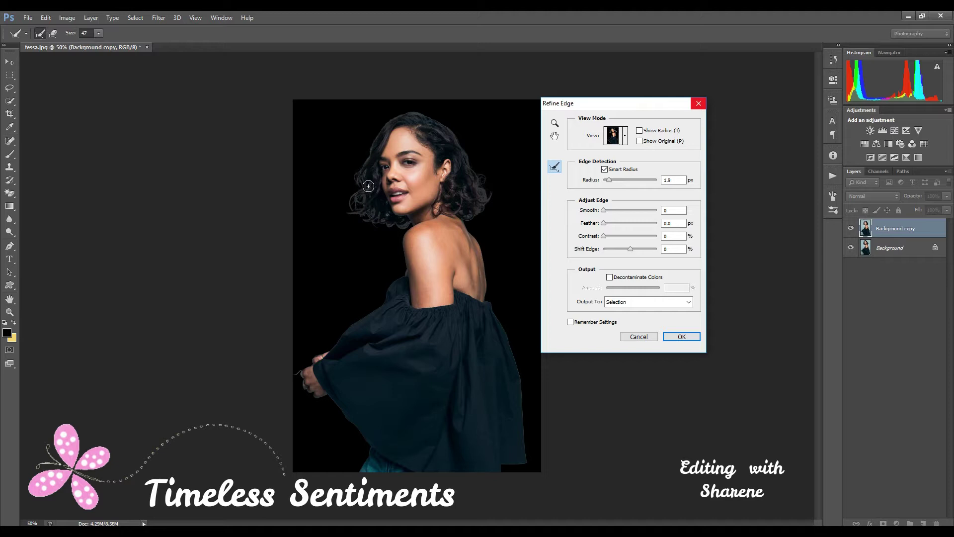
# Refine the edges around the hands, sleeve, dress and remaining hair outline with the Refine Radius brush.
pyautogui.moveTo(292, 362); pyautogui.dragTo(312, 397)
pyautogui.moveTo(498, 309)
pyautogui.mouseDown()
pyautogui.moveTo(522, 408)
pyautogui.moveTo(523, 457)
pyautogui.moveTo(499, 466)
pyautogui.mouseUp()
pyautogui.moveTo(396, 280); pyautogui.dragTo(335, 344)
pyautogui.moveTo(327, 397)
pyautogui.mouseDown()
pyautogui.moveTo(366, 446)
pyautogui.moveTo(355, 473)
pyautogui.mouseUp()
pyautogui.moveTo(424, 115)
pyautogui.mouseDown()
pyautogui.moveTo(370, 157)
pyautogui.moveTo(348, 215)
pyautogui.moveTo(404, 227)
pyautogui.mouseUp()
pyautogui.moveTo(468, 219)
pyautogui.mouseDown()
pyautogui.moveTo(485, 187)
pyautogui.moveTo(484, 217)
pyautogui.mouseUp()
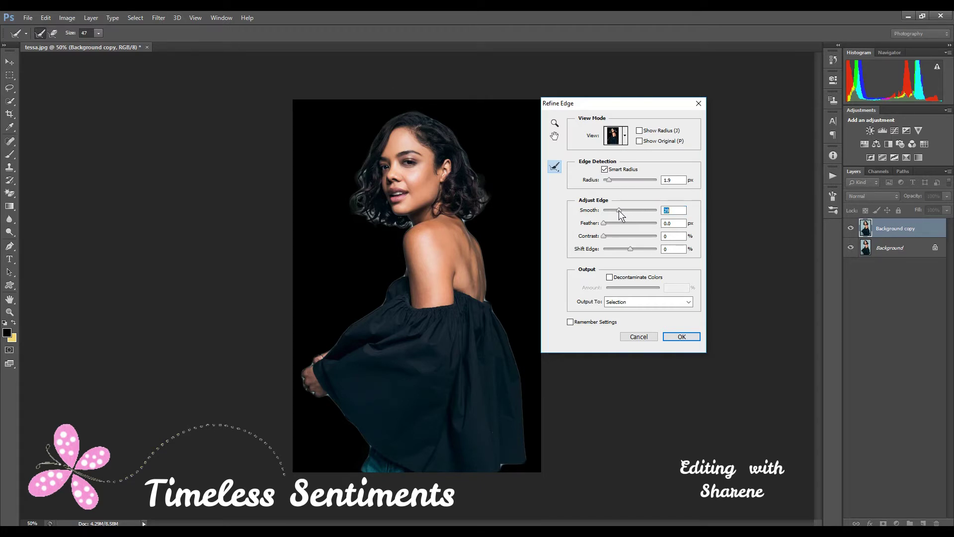
# Adjust the selection edge to Smooth 12, Feather 0.9 px and Contrast 8%.
pyautogui.moveTo(613, 210); pyautogui.dragTo(611, 211)
pyautogui.moveTo(613, 223)
pyautogui.mouseDown()
pyautogui.moveTo(664, 231)
pyautogui.moveTo(606, 225)
pyautogui.mouseUp()
pyautogui.moveTo(604, 236); pyautogui.dragTo(635, 236)
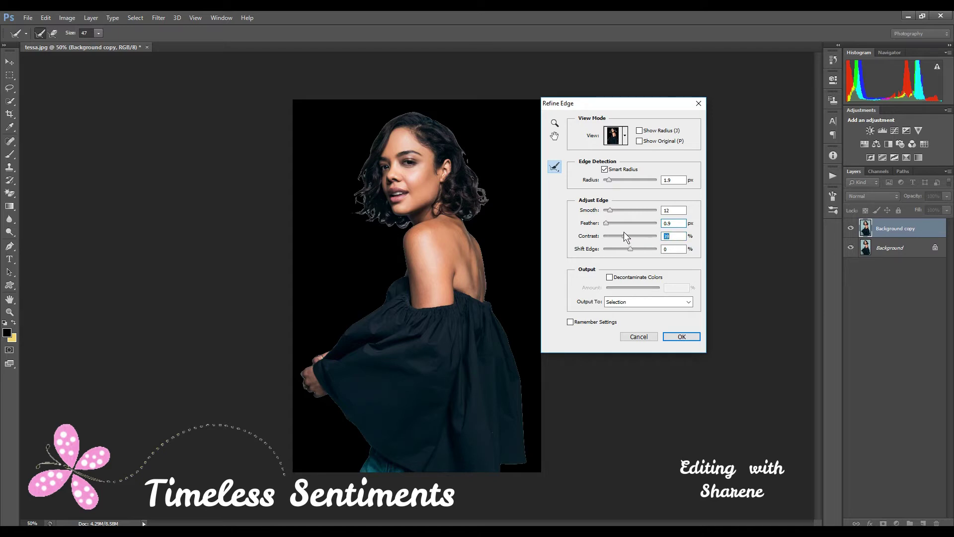
pyautogui.moveTo(616, 234); pyautogui.dragTo(607, 236)
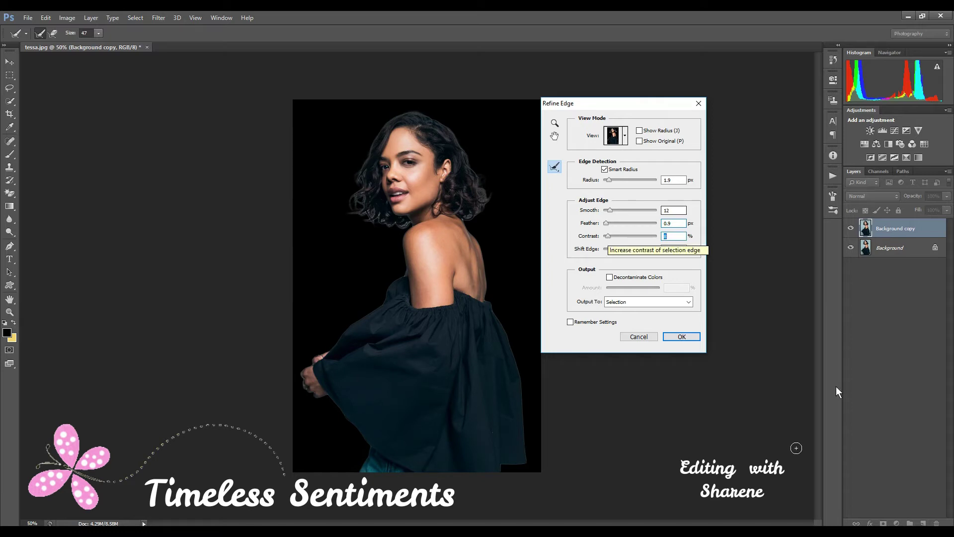
# Enable Decontaminate Colors at a low amount and output the refined selection to a new layer with a layer mask.
pyautogui.click(610, 277)
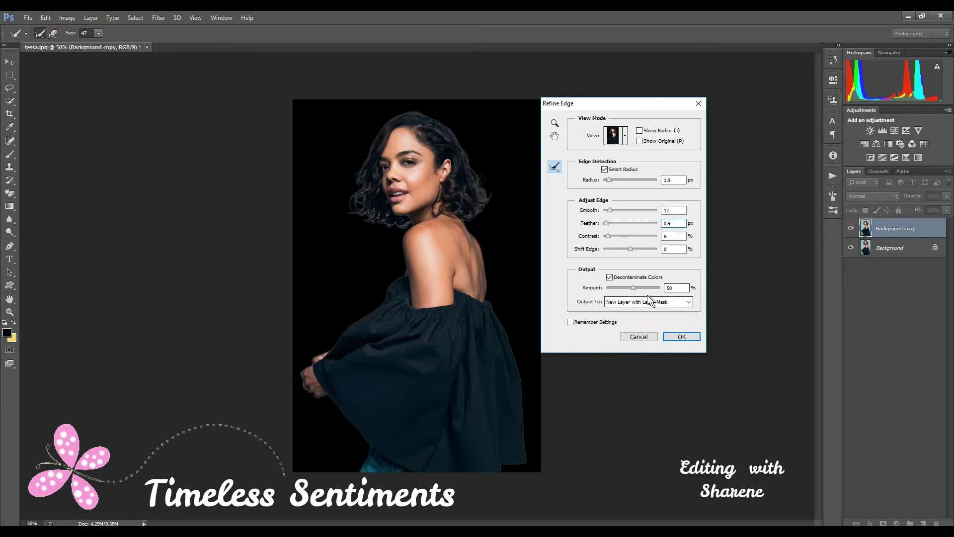
pyautogui.press('Tab')
pyautogui.moveTo(635, 284); pyautogui.dragTo(658, 288)
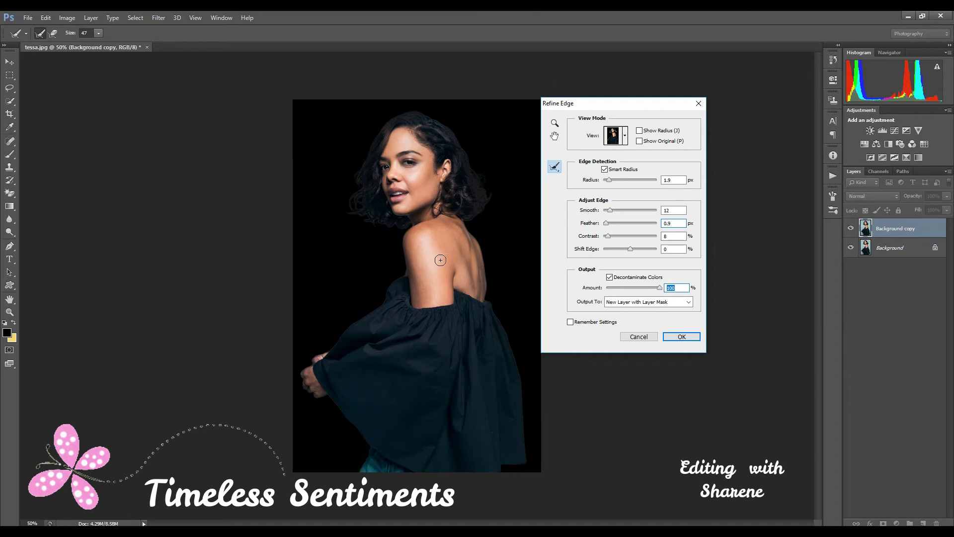
pyautogui.moveTo(659, 287); pyautogui.dragTo(603, 291)
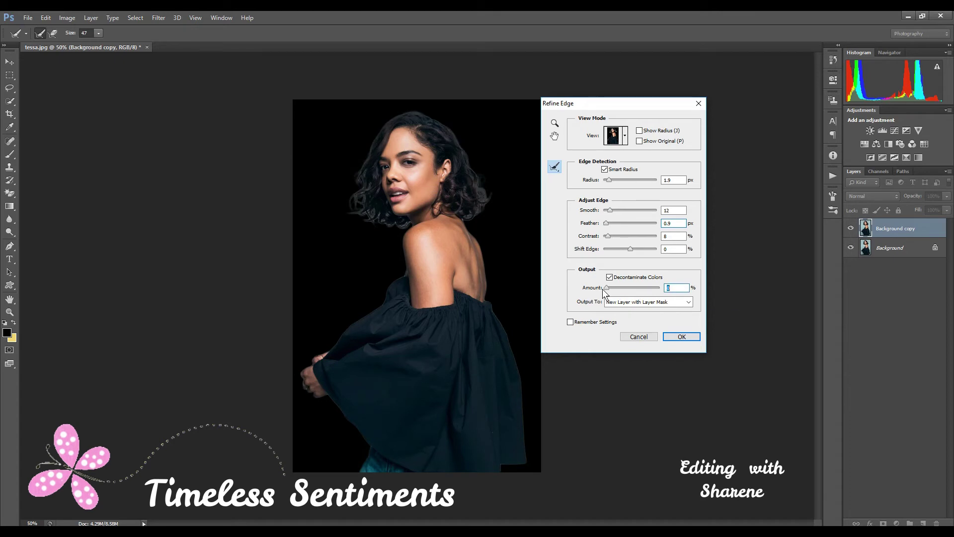
pyautogui.moveTo(609, 286); pyautogui.dragTo(618, 286)
pyautogui.click(678, 334)
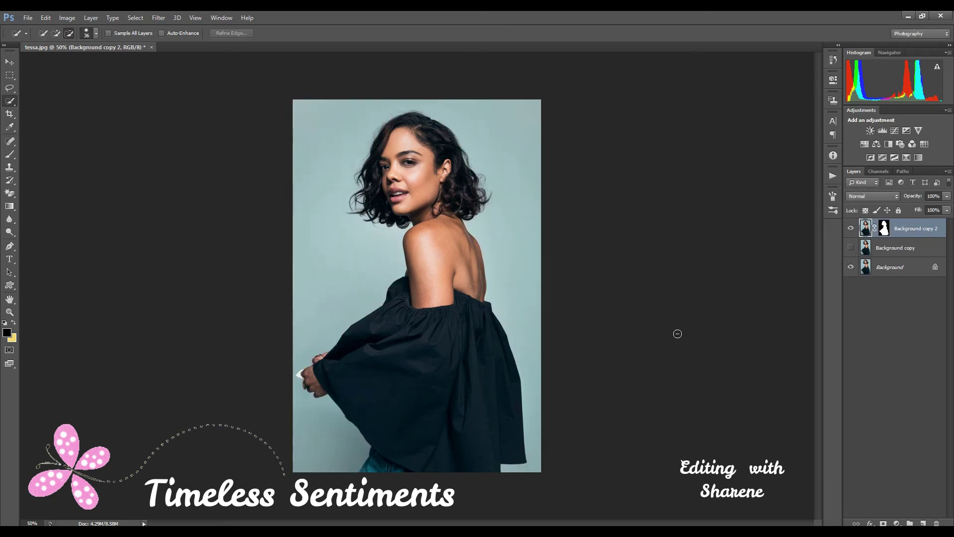
# Hide the Background layer and check the cut-out woman with the Background copy layer toggled on and off.
pyautogui.click(851, 266)
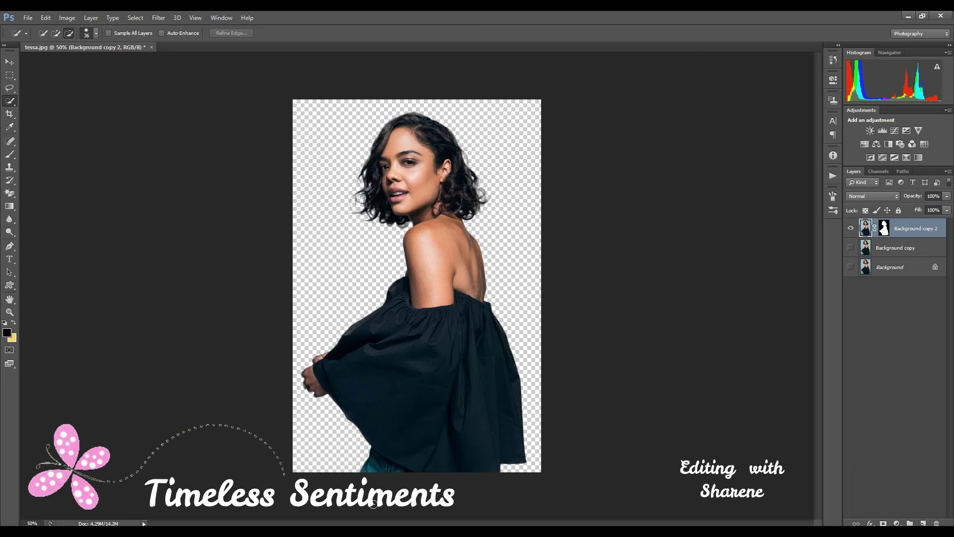
pyautogui.click(851, 247)
pyautogui.click(851, 248)
pyautogui.hotkey('alt', 'F9')
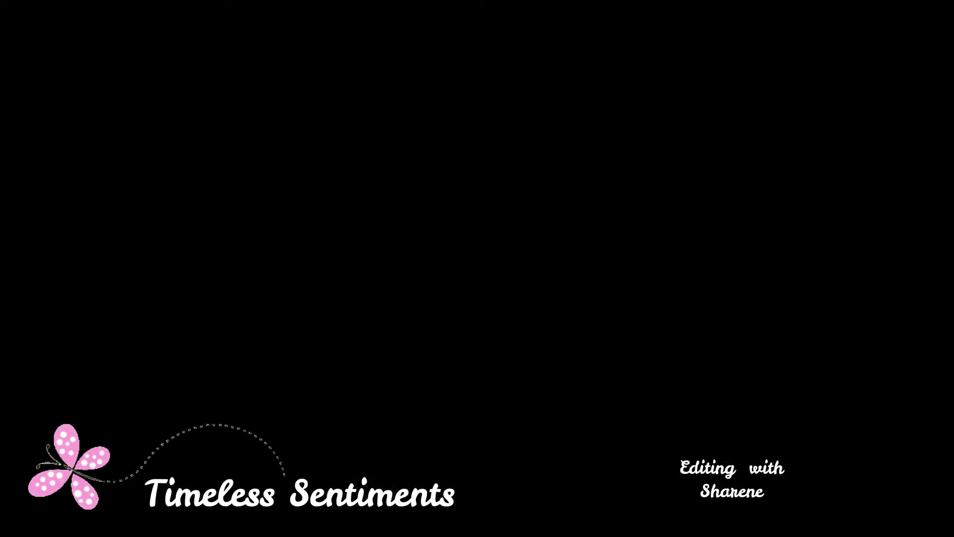